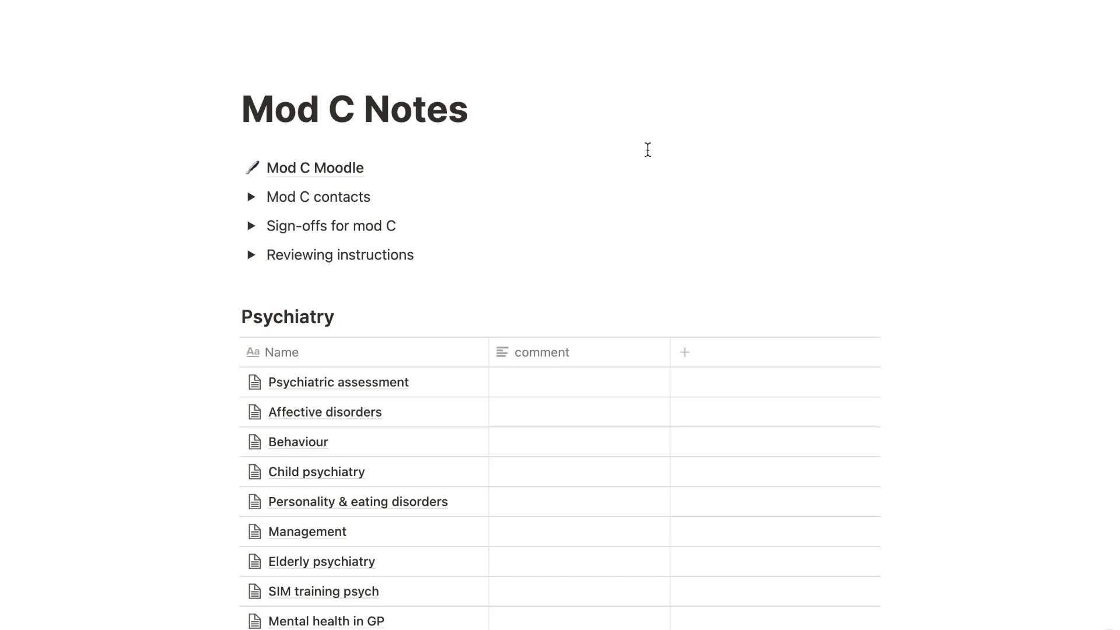
# Search Quick Find for 'peripheral sti' and open the infective endocarditis peripheral stigmata note.
pyautogui.scroll(-5, 647, 150)
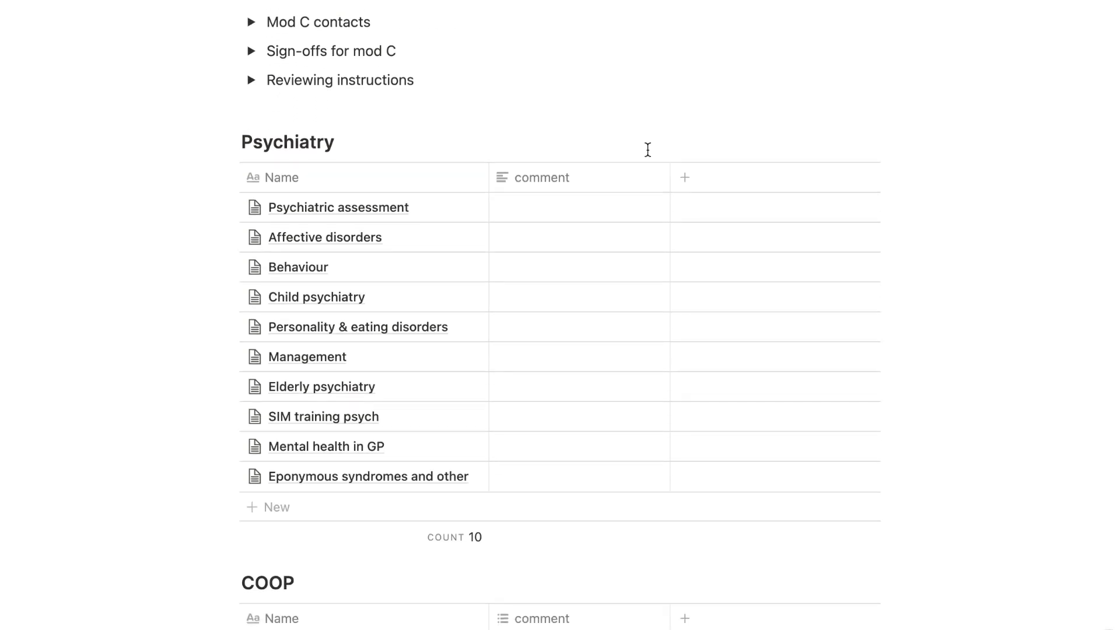
pyautogui.scroll(-5, 647, 149)
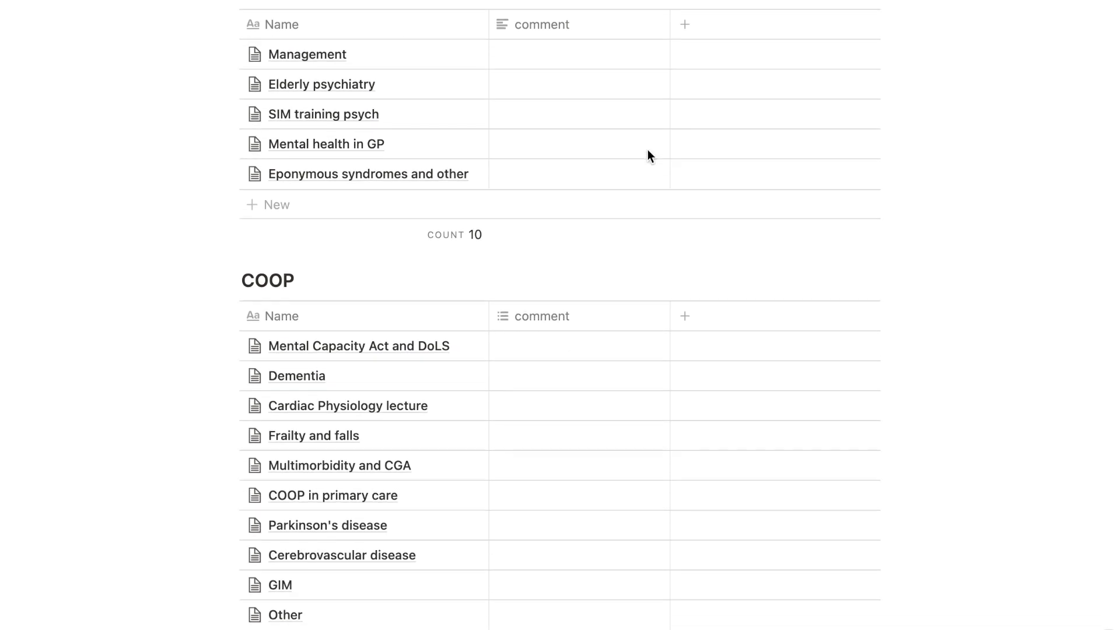
pyautogui.scroll(-2, 648, 156)
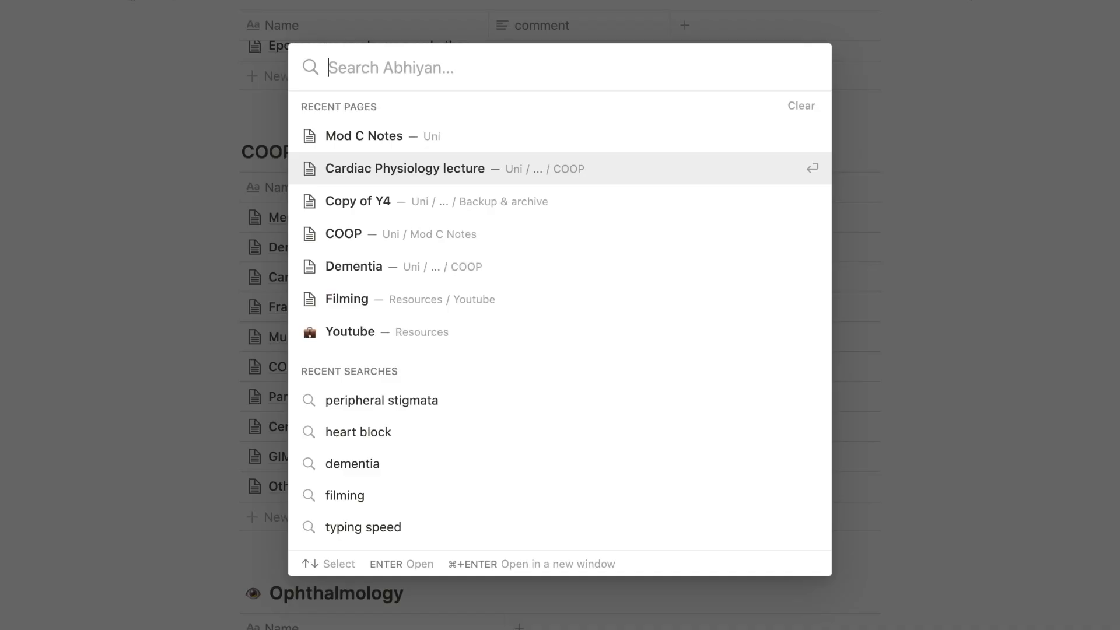
pyautogui.write('peripheral stig')
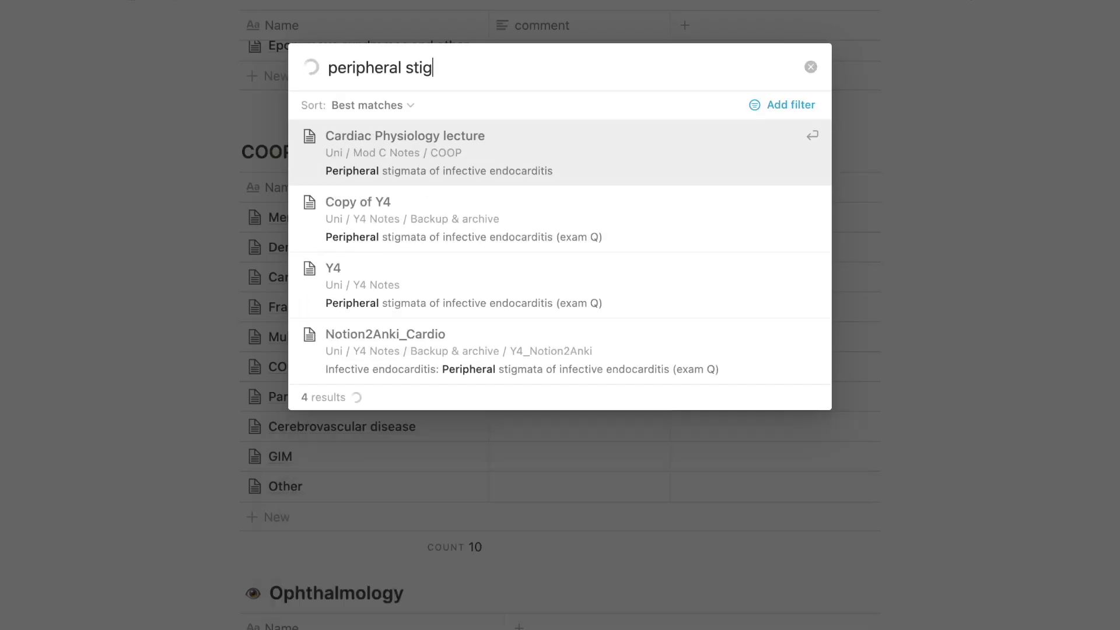
pyautogui.click(395, 233)
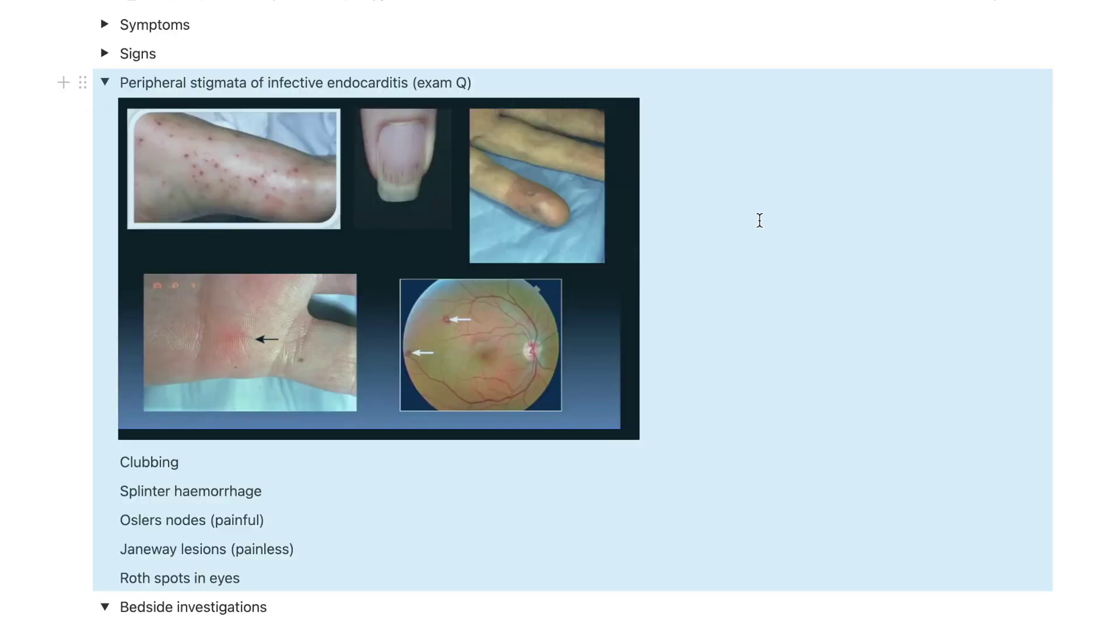
pyautogui.scroll(-1, 1086, 220)
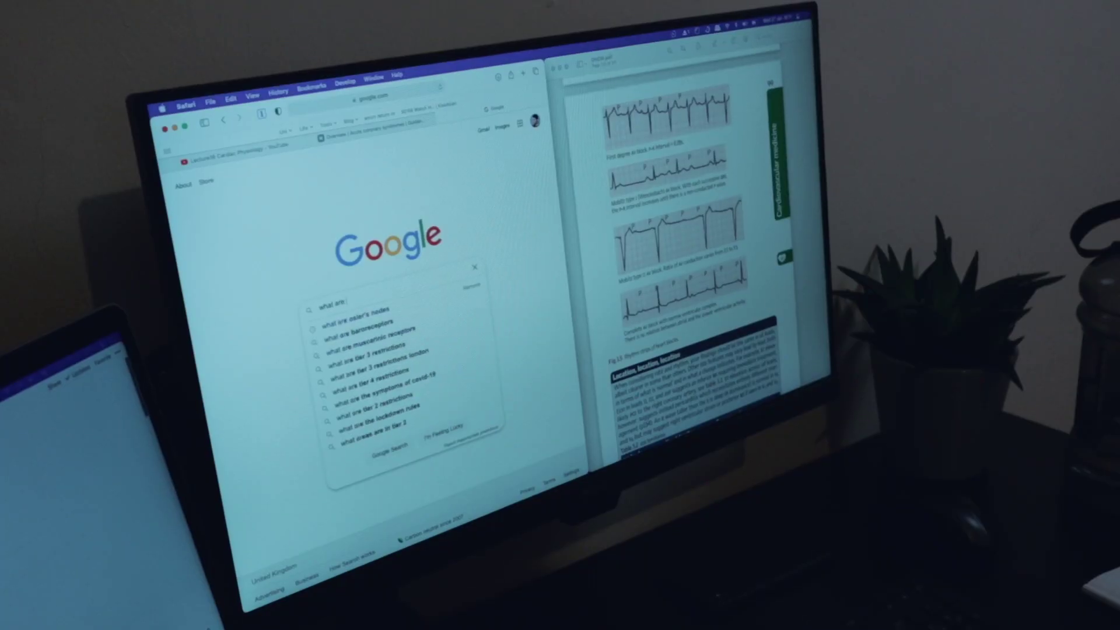
# Google 'what are the different types of heart block', then search Notion for 'heart block'.
pyautogui.write('ifferent types')
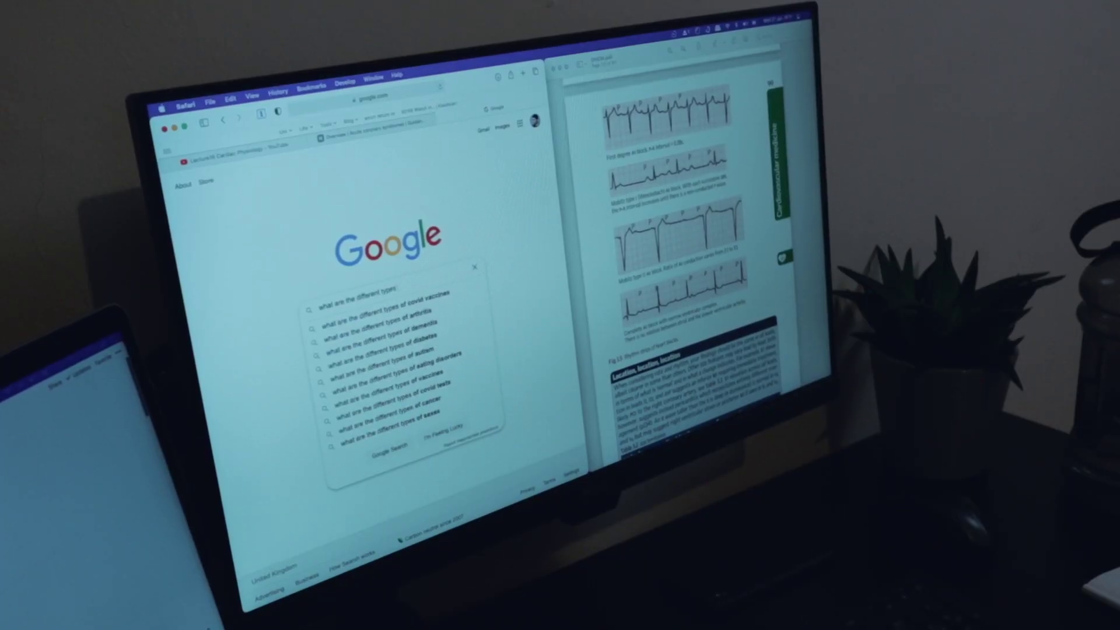
pyautogui.write(' of heart bloc')
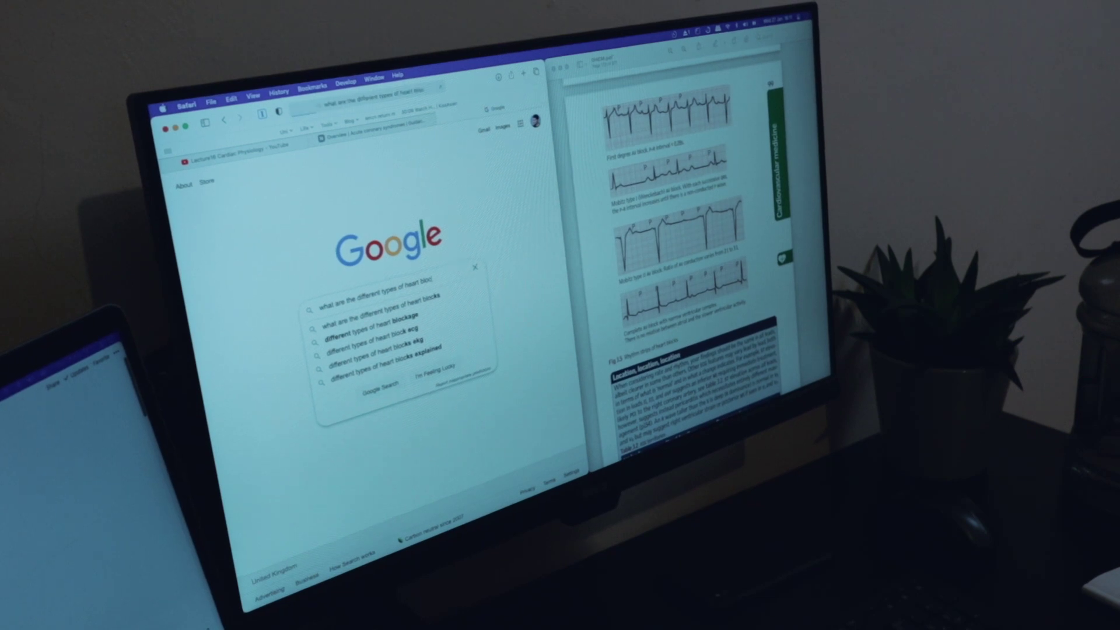
pyautogui.press('Return')
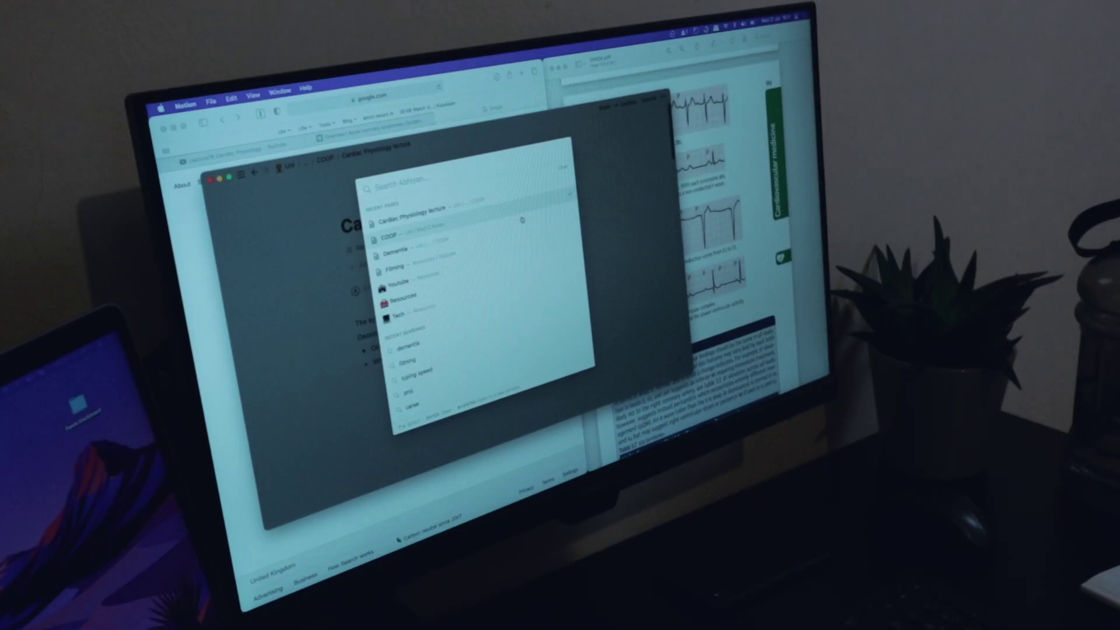
pyautogui.write('heart bl')
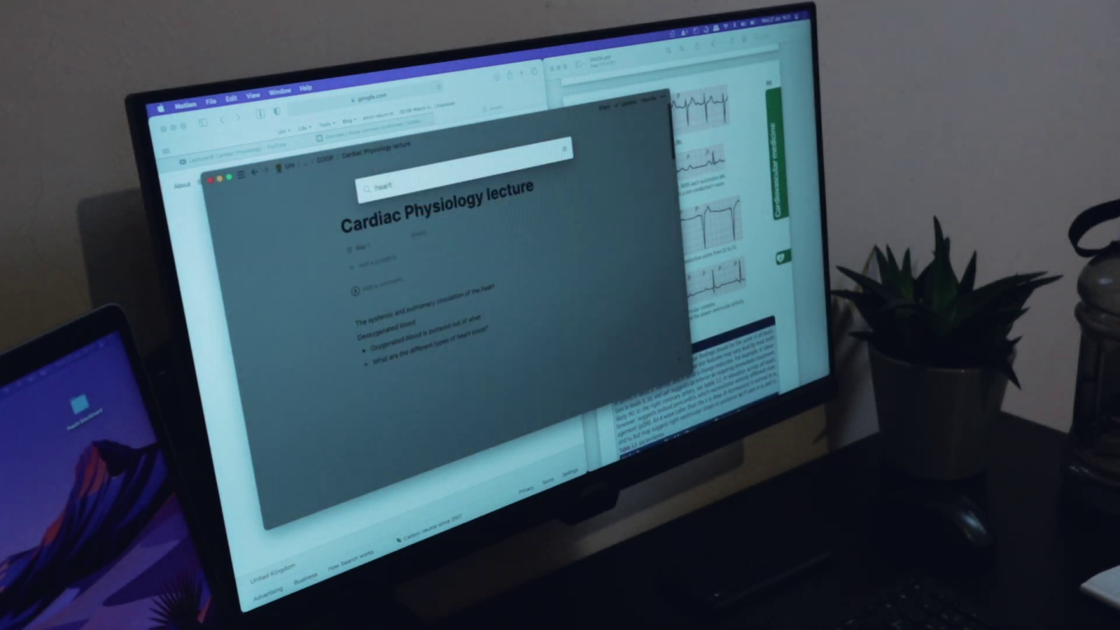
pyautogui.write('ock')
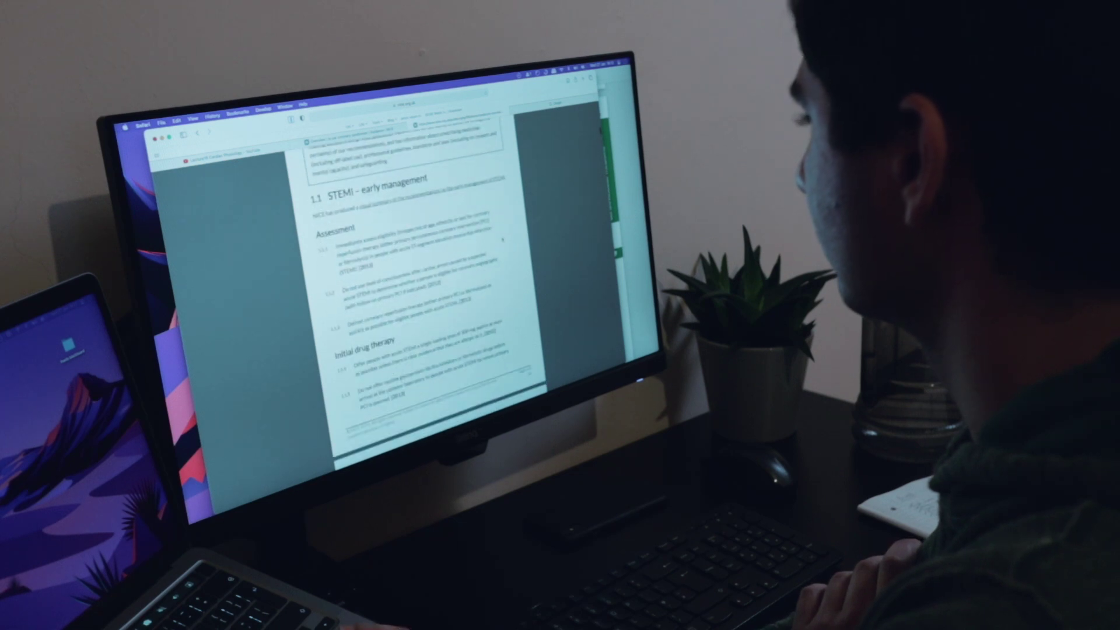
pyautogui.scroll(-10, 502, 240)
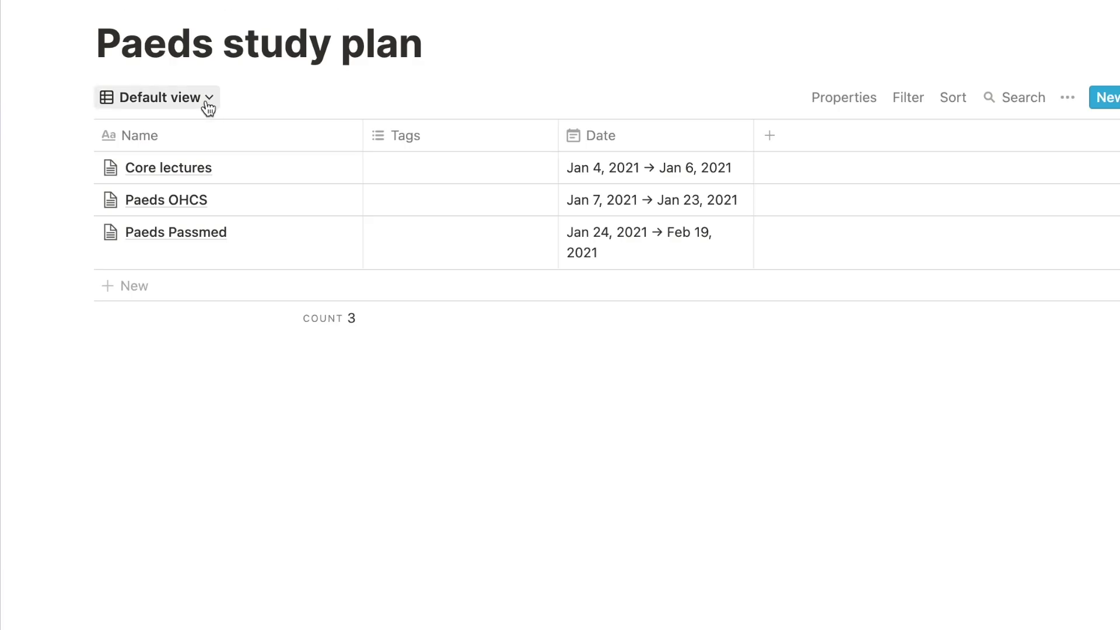
# Switch the Paeds study plan to Timeline view and add Neonatal lecture running Feb 20–22.
pyautogui.click(206, 99)
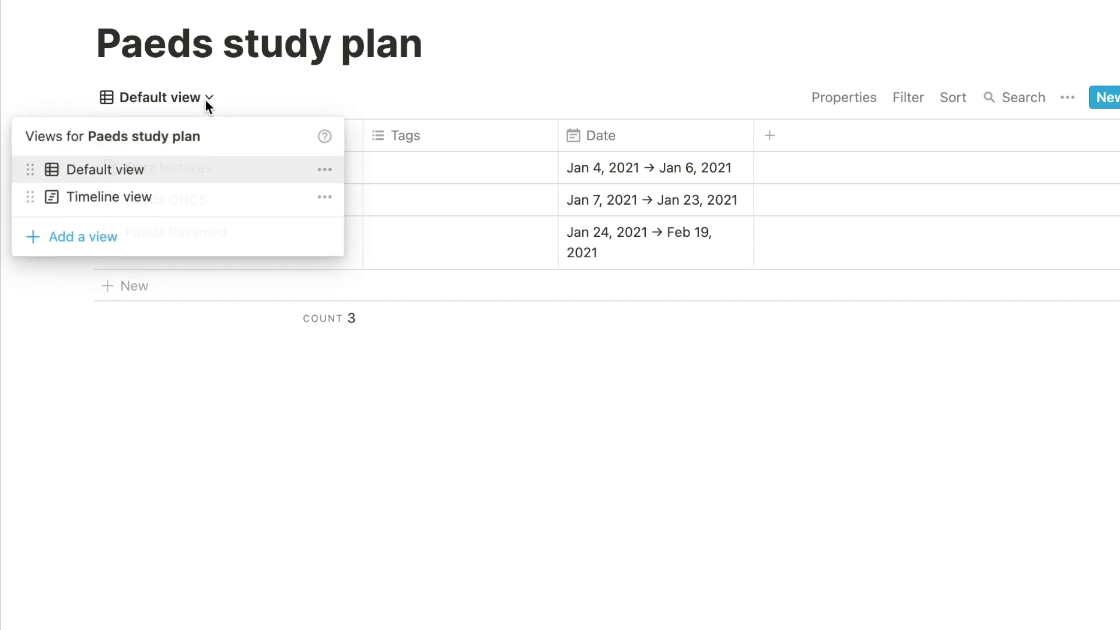
pyautogui.click(133, 197)
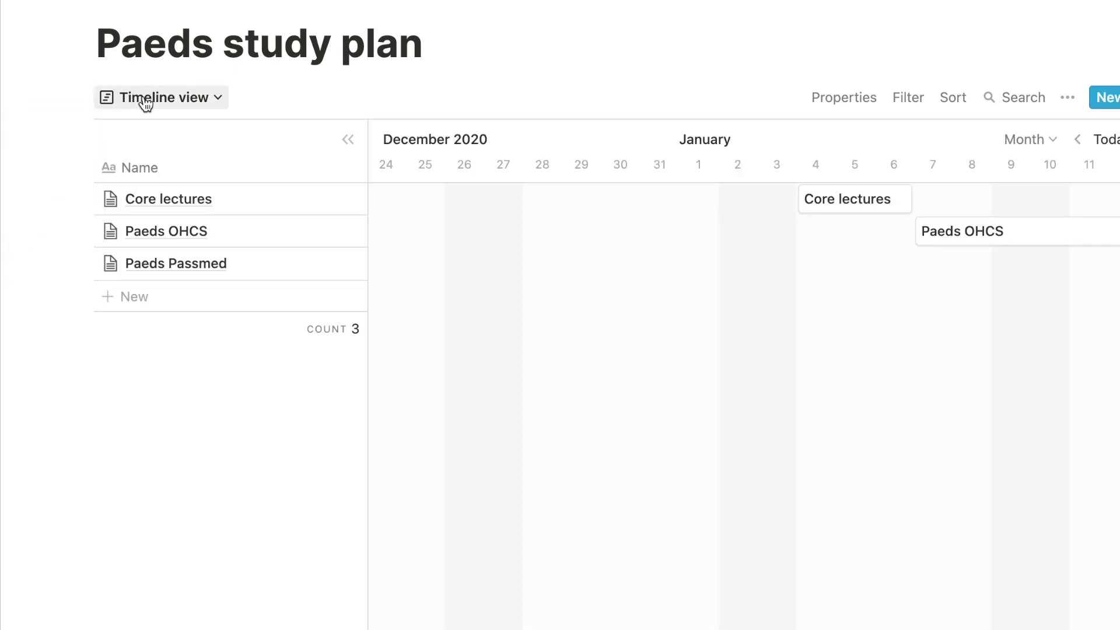
pyautogui.hscroll(3, 473, 183)
pyautogui.hscroll(3, 474, 183)
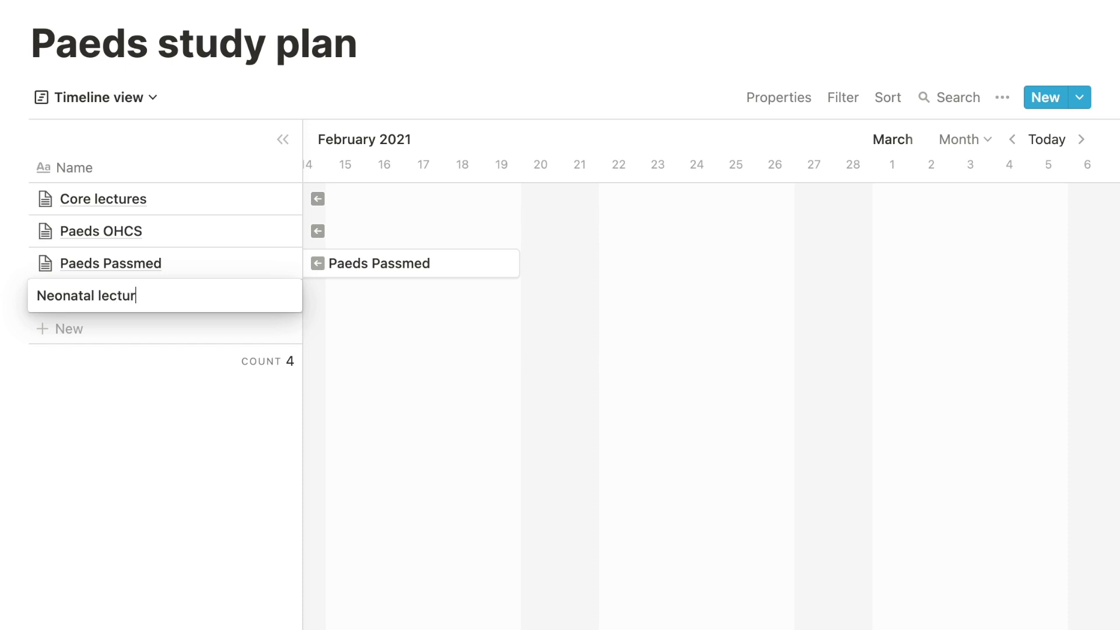
pyautogui.write('e')
pyautogui.press('Return')
pyautogui.moveTo(663, 295); pyautogui.dragTo(634, 300)
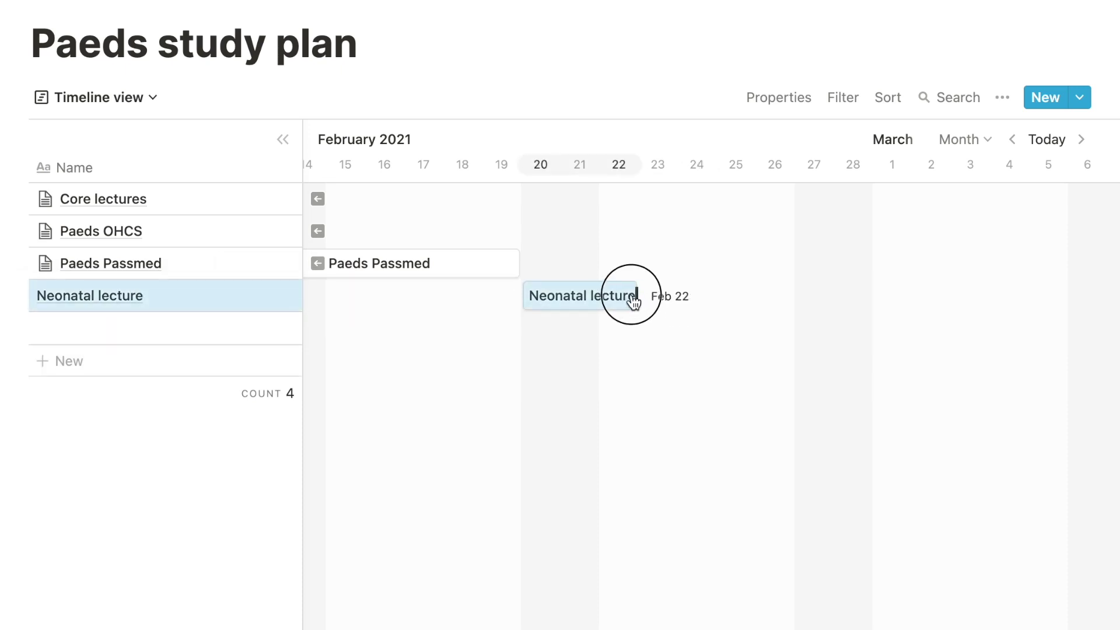
# Add Paediatrics in primary care for Feb 23–28, open it, and start a to-do list.
pyautogui.click(105, 334)
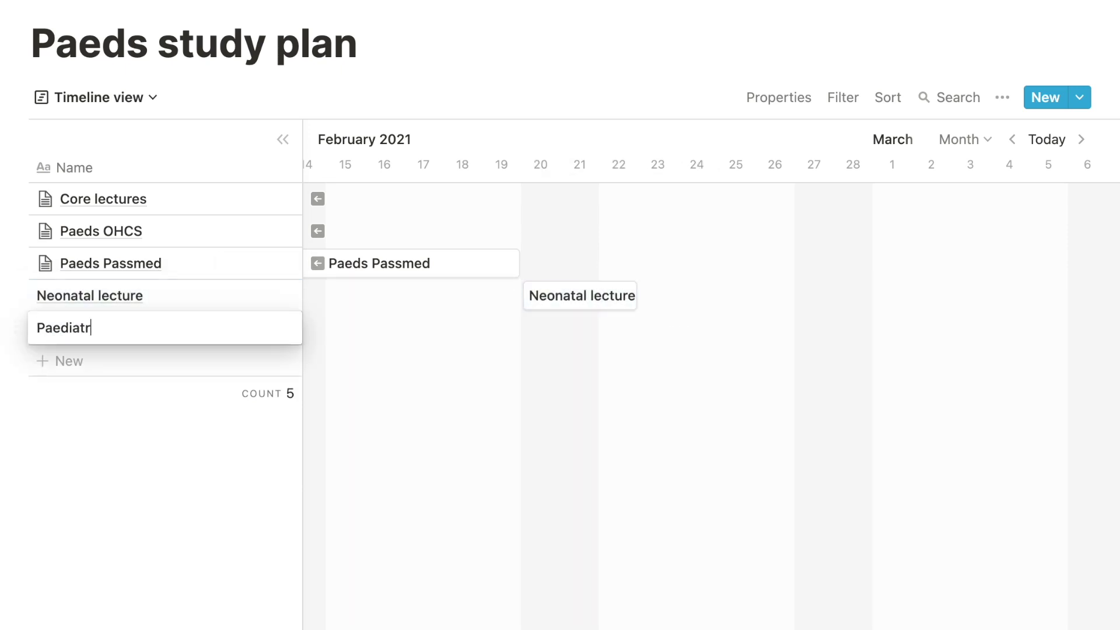
pyautogui.press('Return')
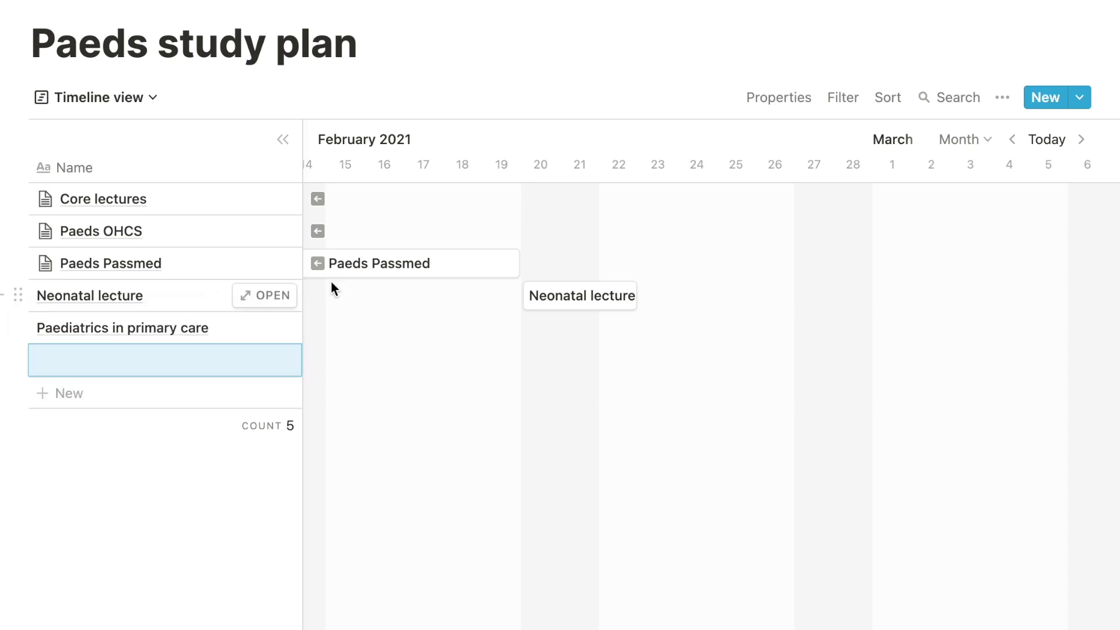
pyautogui.moveTo(831, 335); pyautogui.dragTo(869, 334)
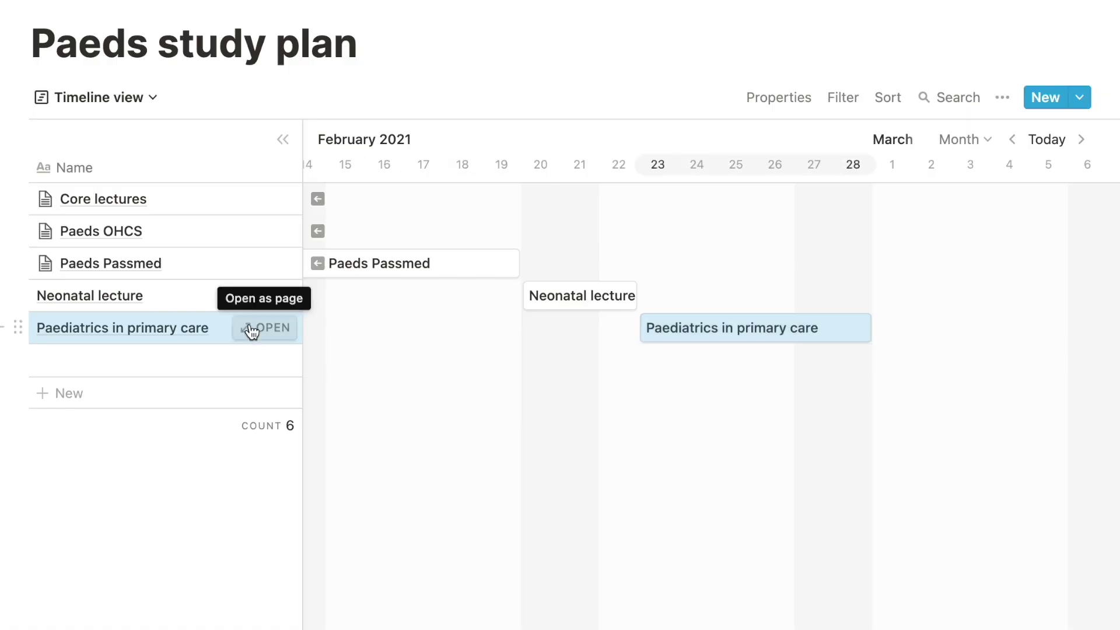
pyautogui.click(250, 327)
pyautogui.write('[] Pae')
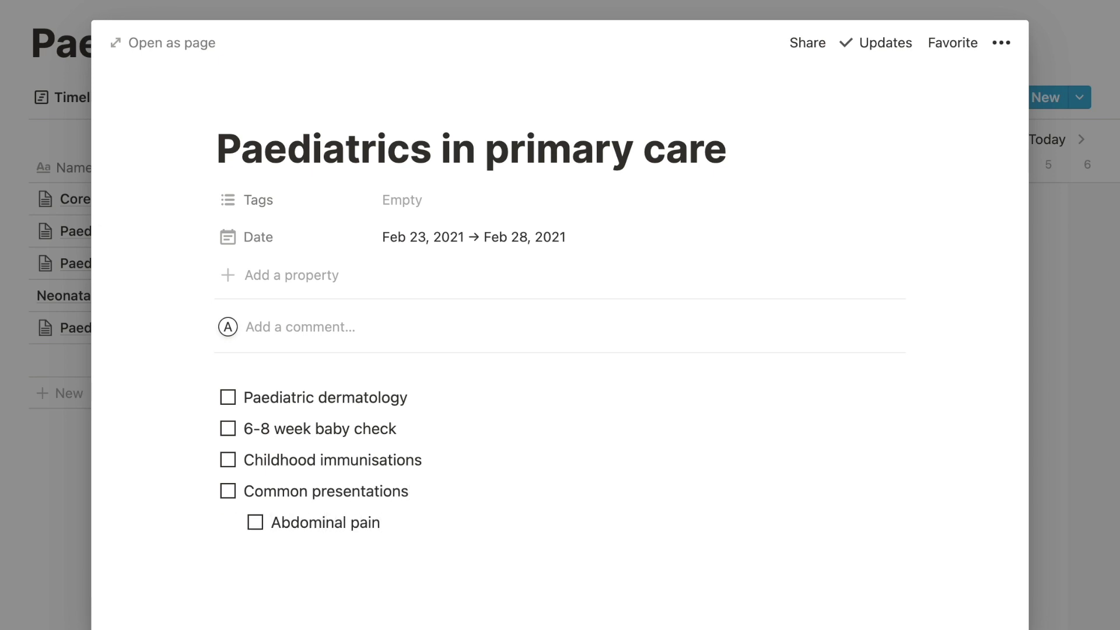
# Add Fever, Cough and Rash as to-do items in the checklist.
pyautogui.write('Fever')
pyautogui.press('Return')
pyautogui.write('Cough')
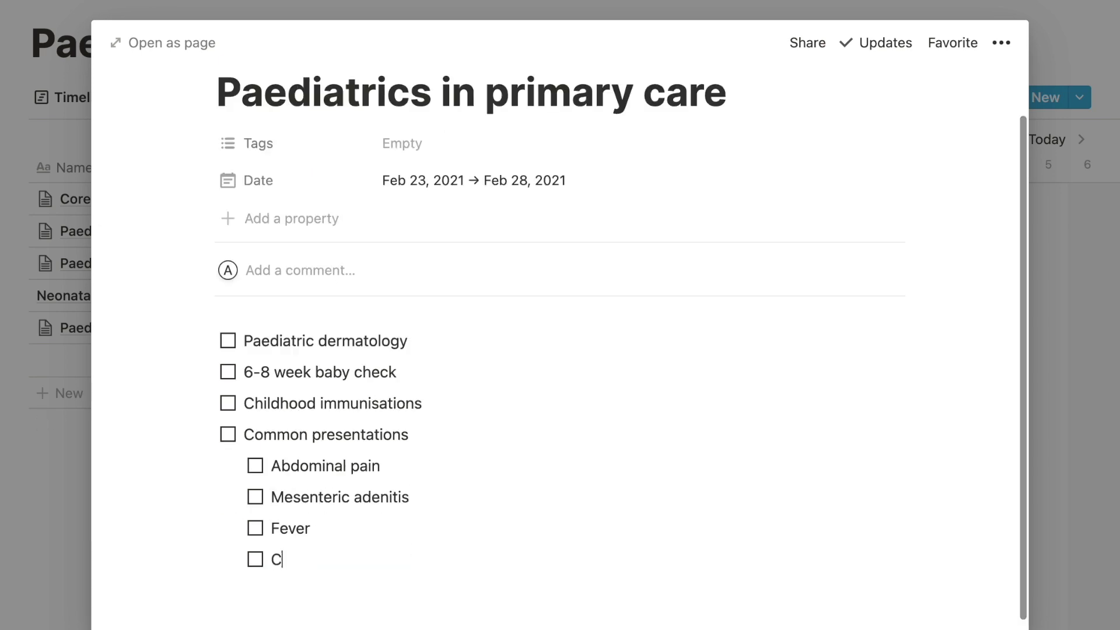
pyautogui.press('Return')
pyautogui.write('Rash')
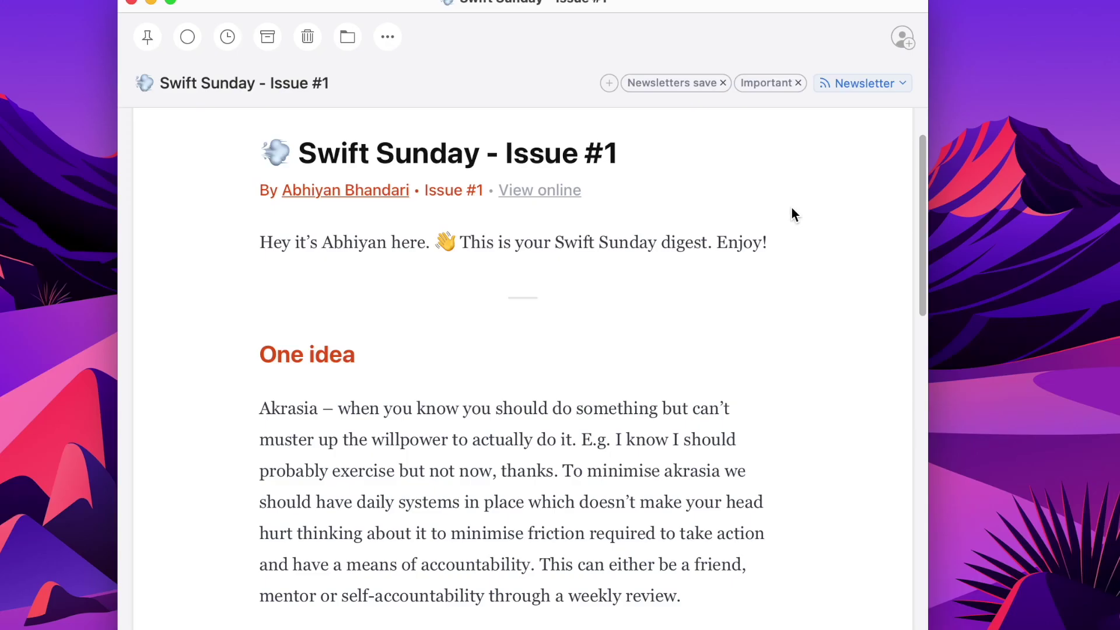
# Scroll through the Swift Sunday - Issue #1 newsletter down to its footer.
pyautogui.scroll(-4, 792, 209)
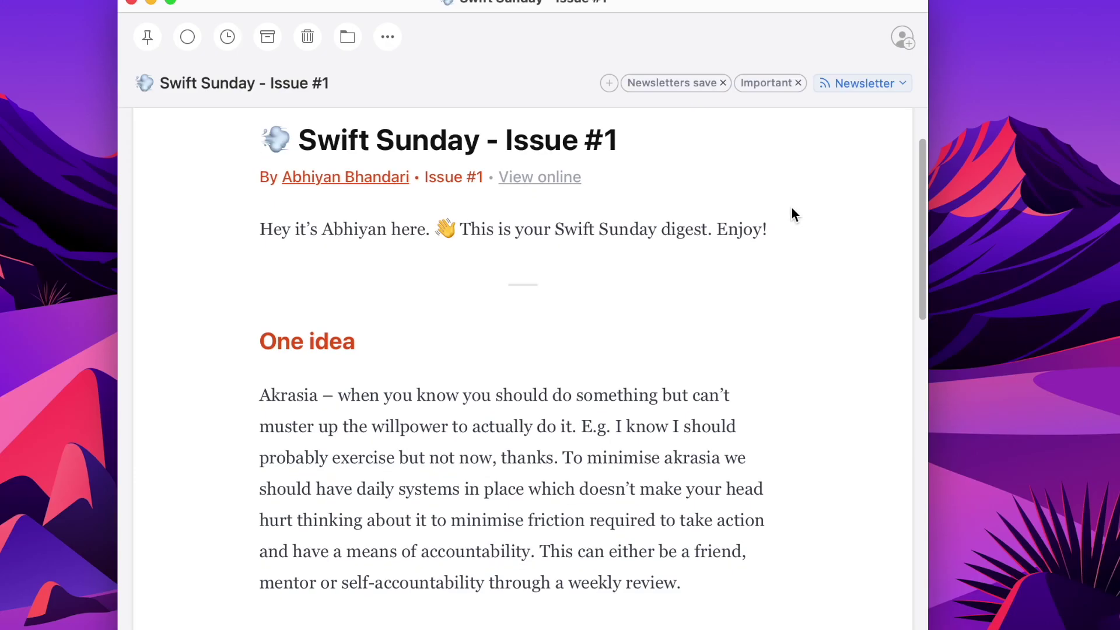
pyautogui.scroll(-5, 792, 209)
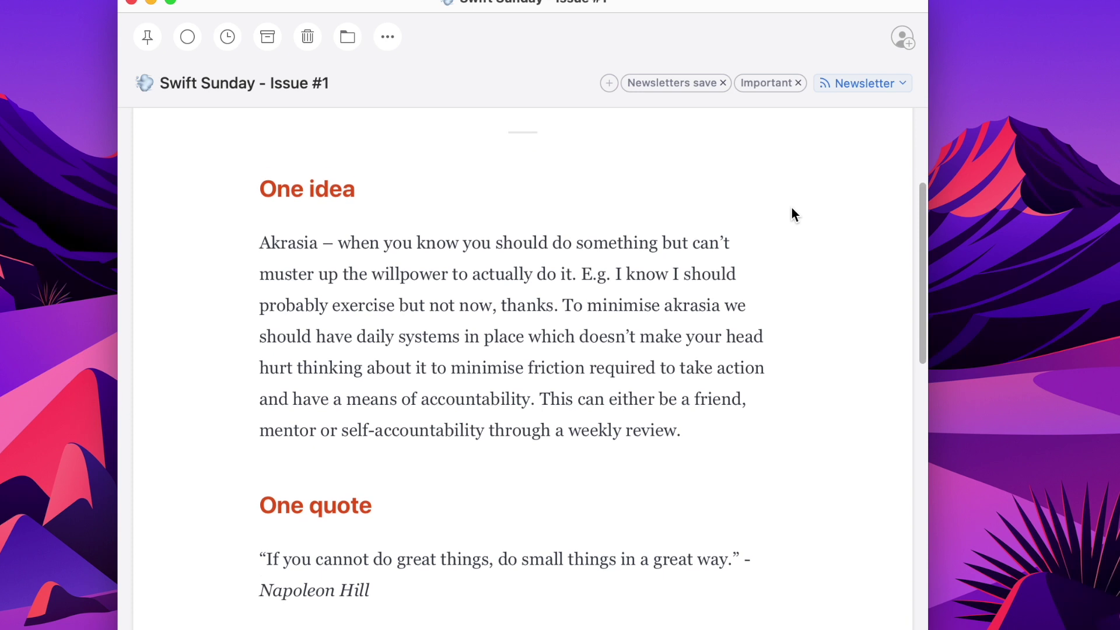
pyautogui.scroll(-3, 792, 210)
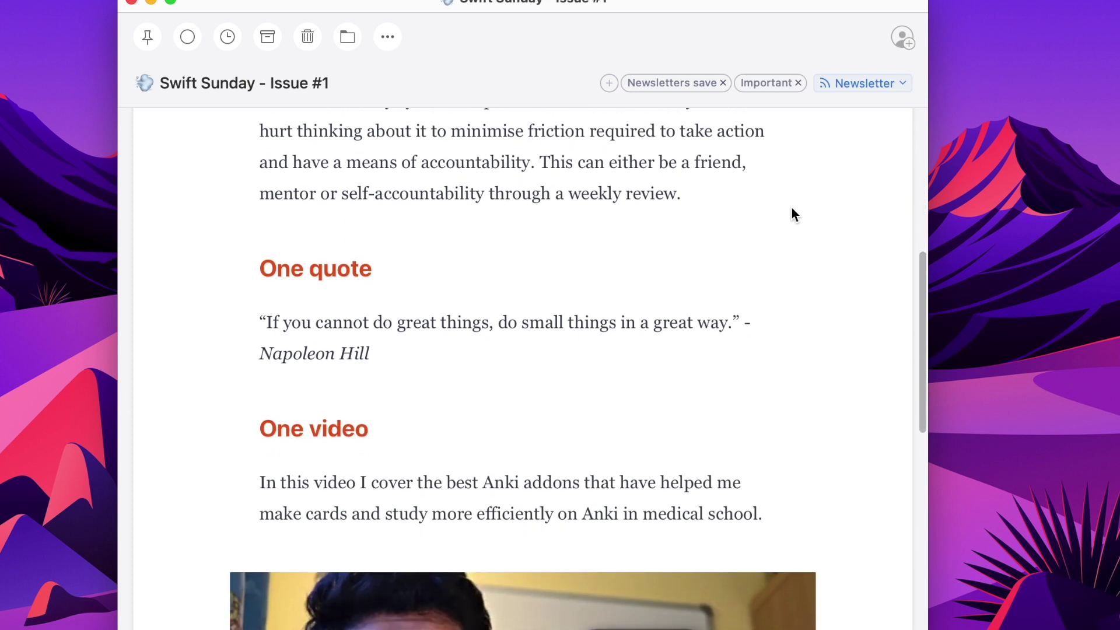
pyautogui.scroll(-6, 792, 214)
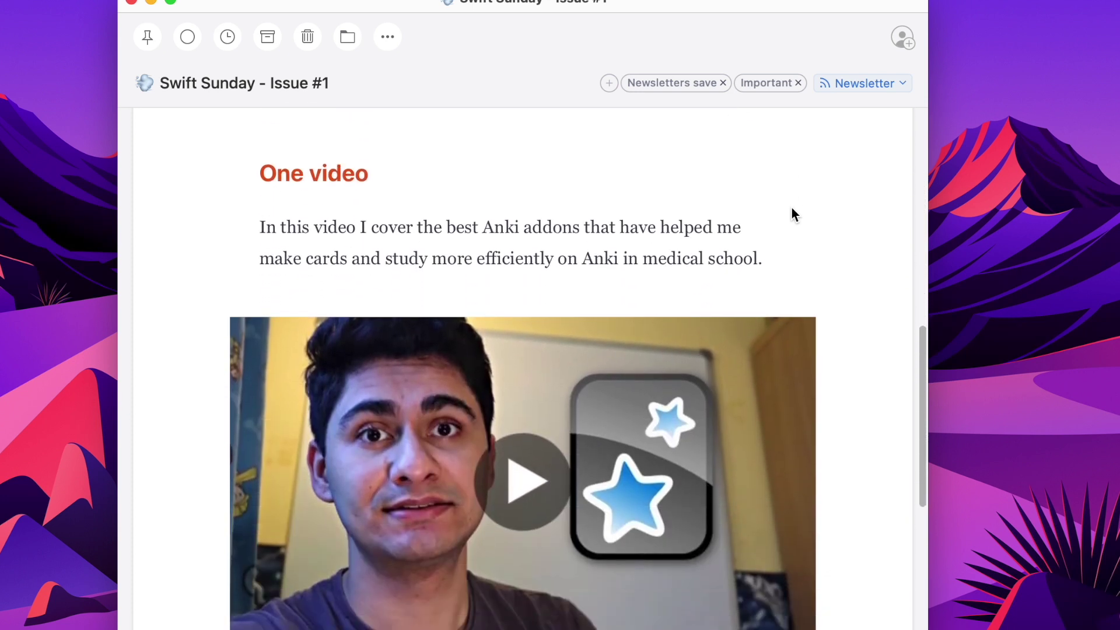
pyautogui.scroll(-5, 792, 214)
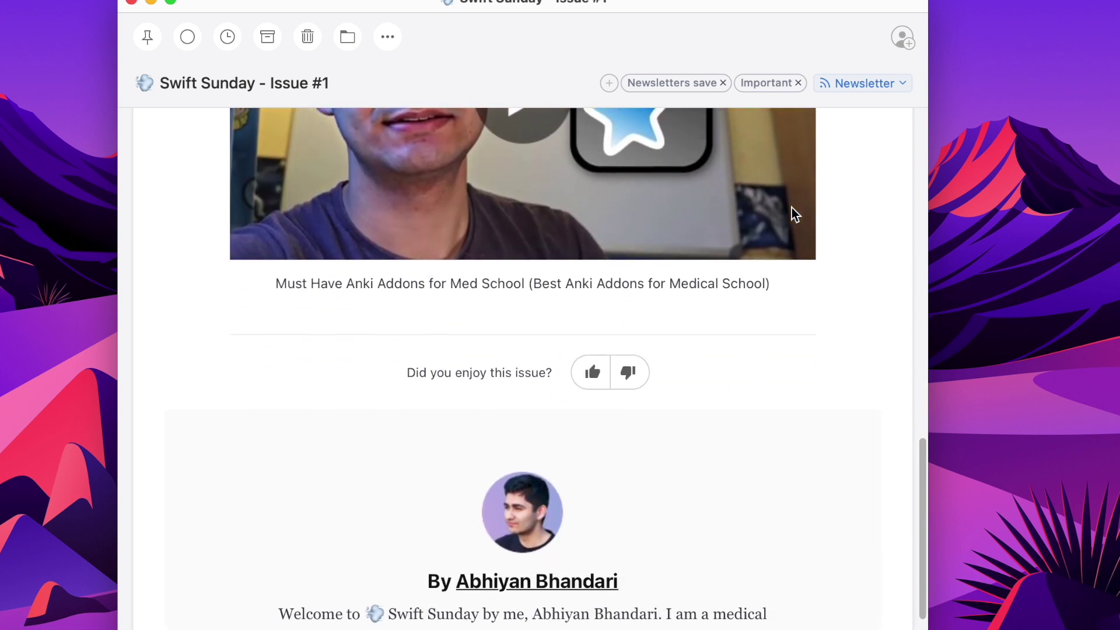
pyautogui.scroll(-2, 792, 214)
pyautogui.scroll(-5, 795, 215)
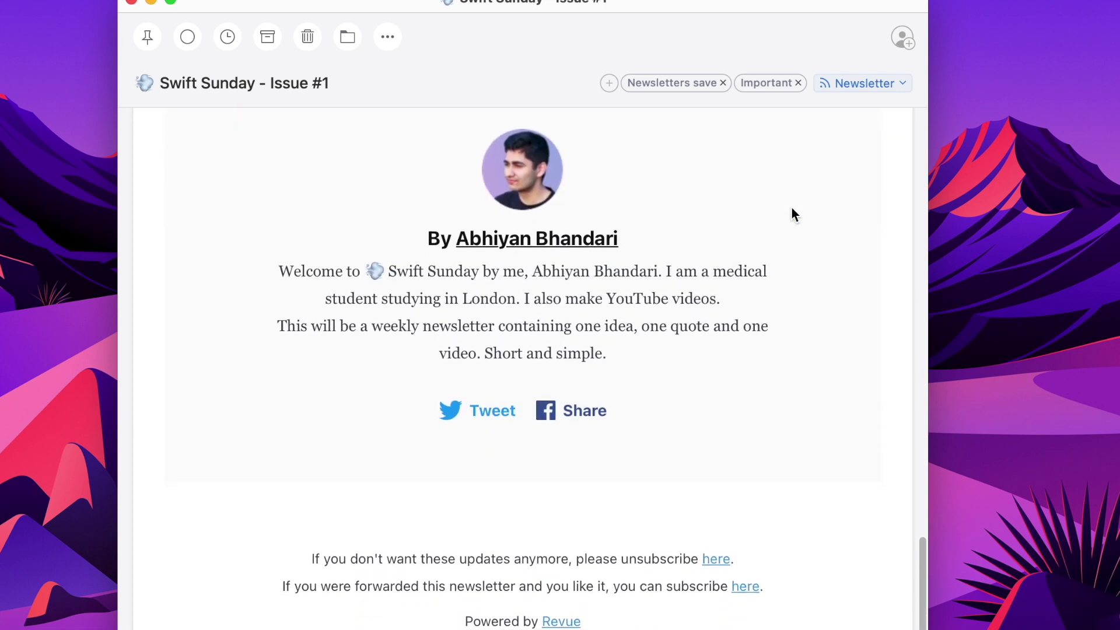